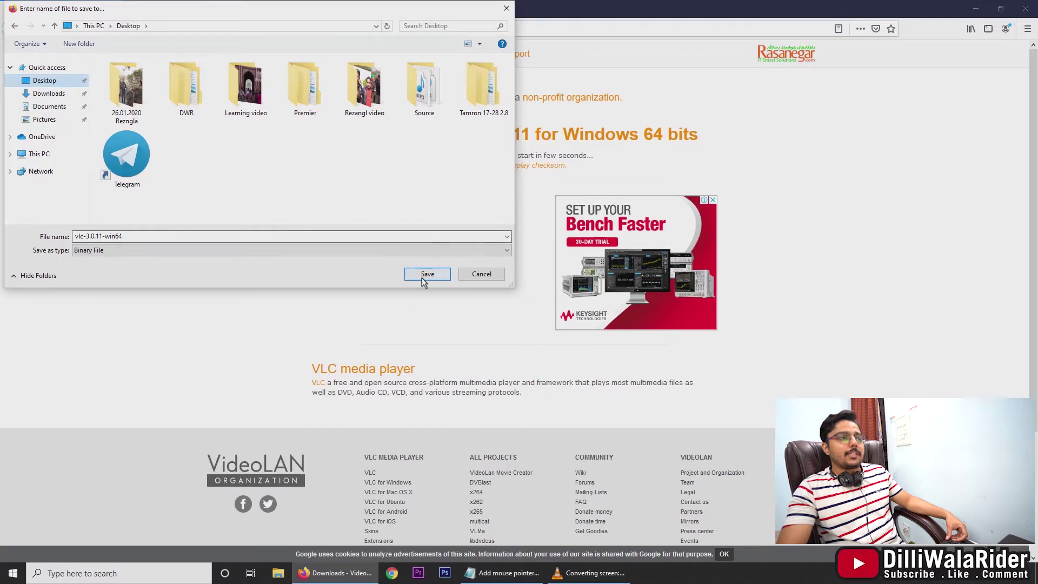
Step: Save the vlc-3.0.11-win64 installer to the Desktop, and launch VLC media player from the Windows search
click(426, 275)
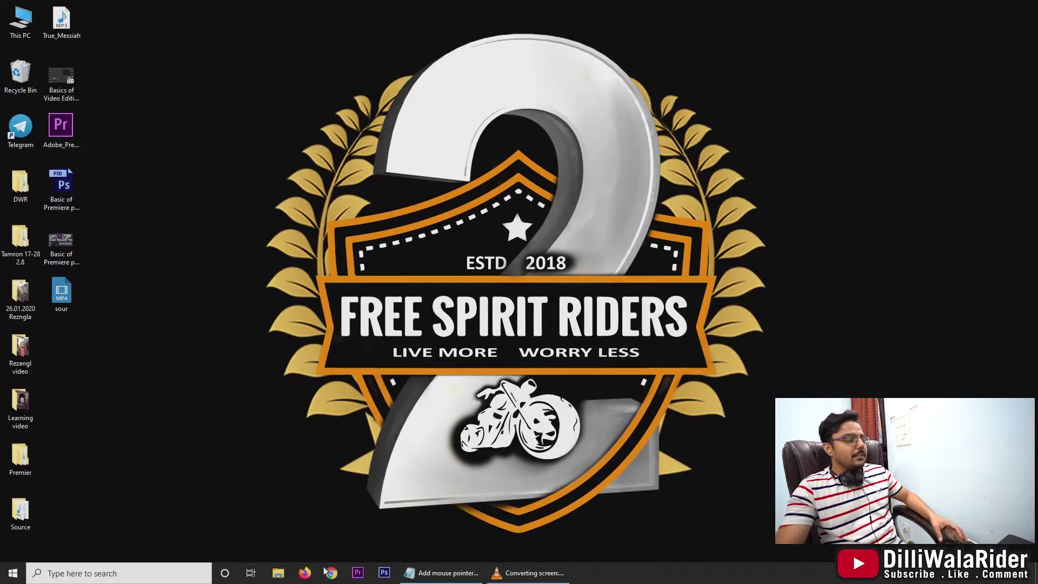
click(160, 579)
text(vlc)
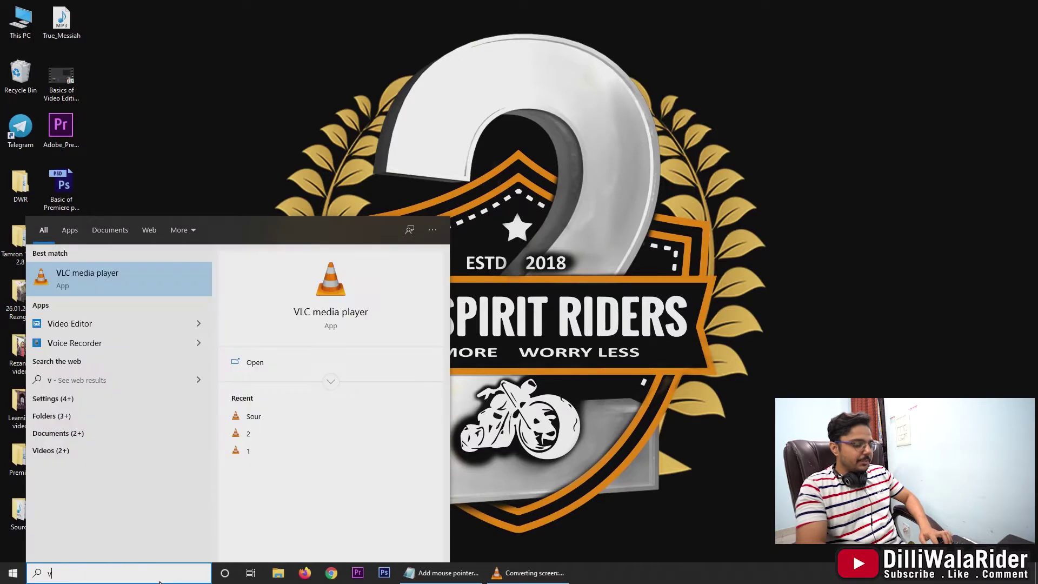
click(95, 287)
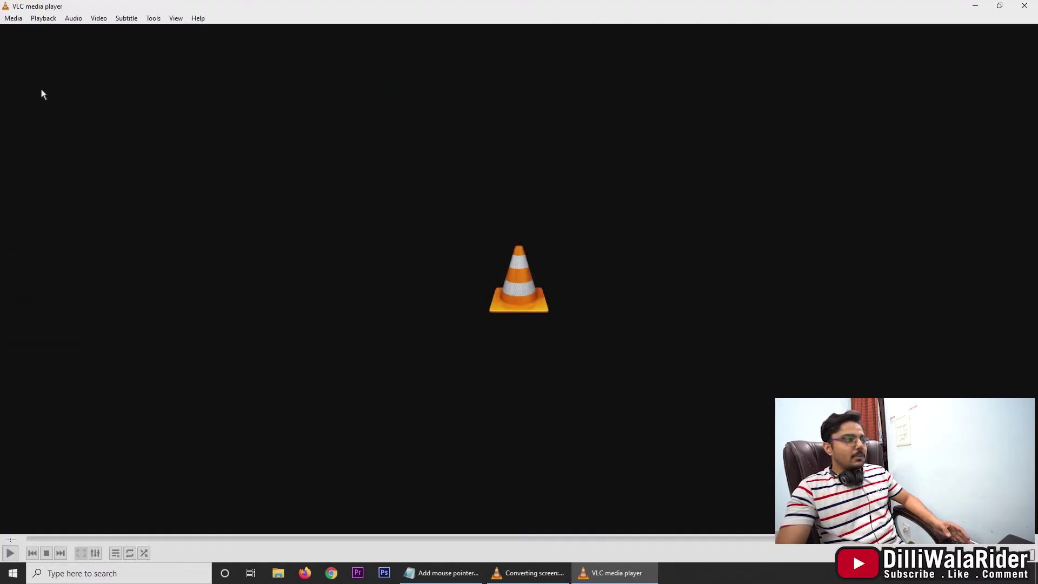
Step: Set up a capture device in Desktop mode at 15 f/s and choose to convert the capture
click(13, 18)
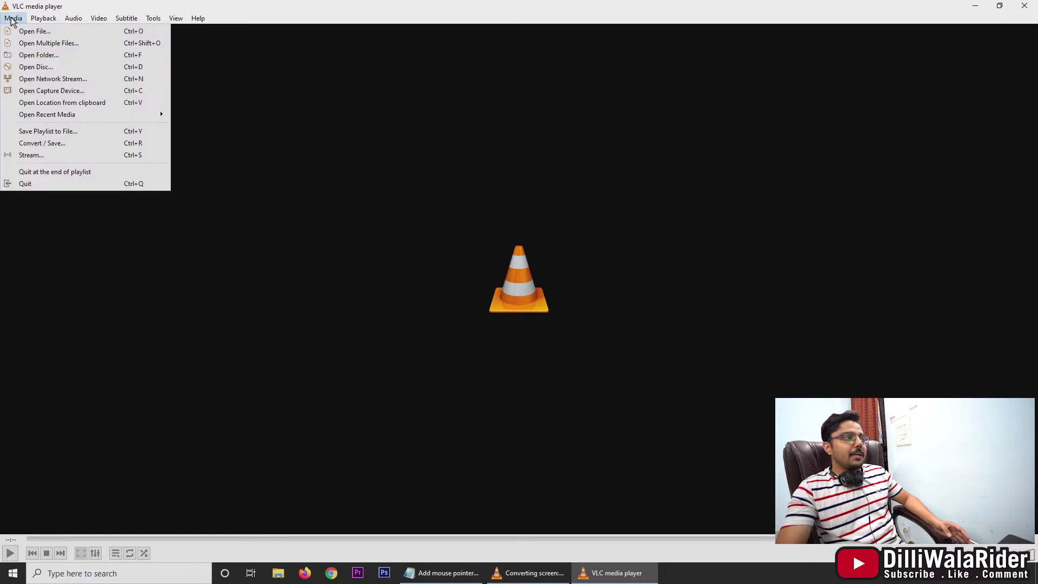
click(62, 91)
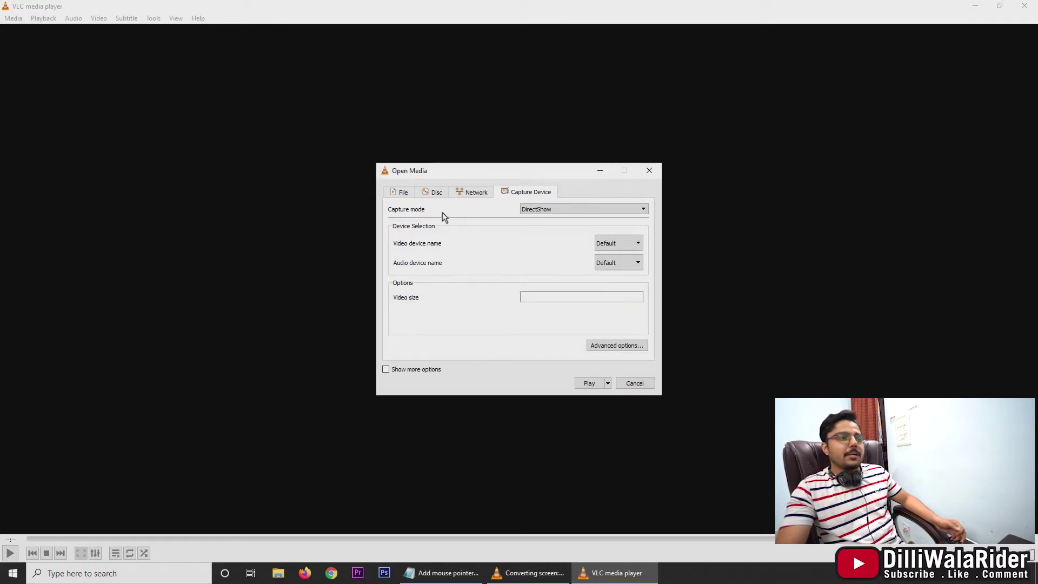
click(553, 211)
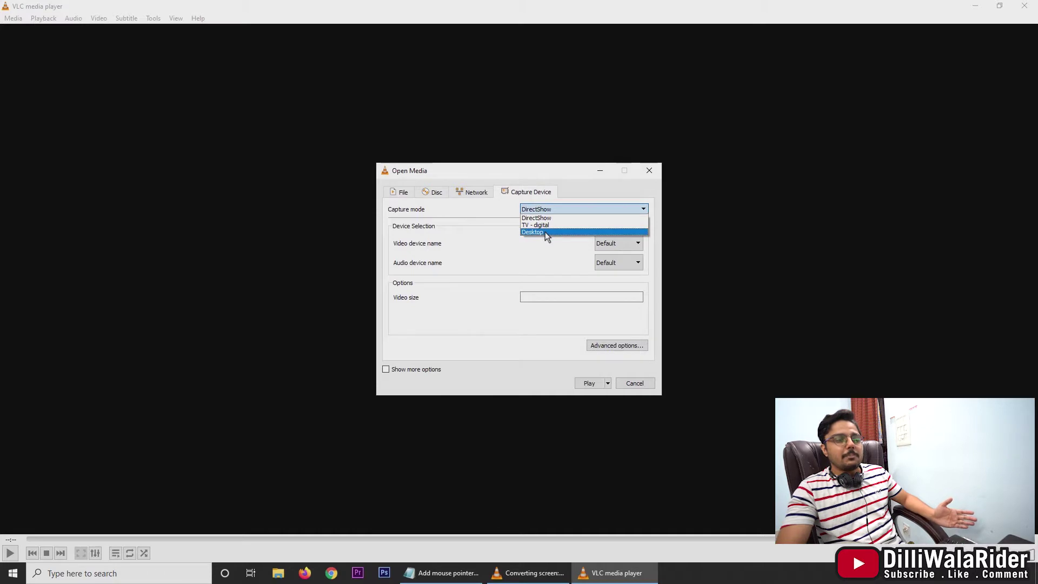
click(545, 232)
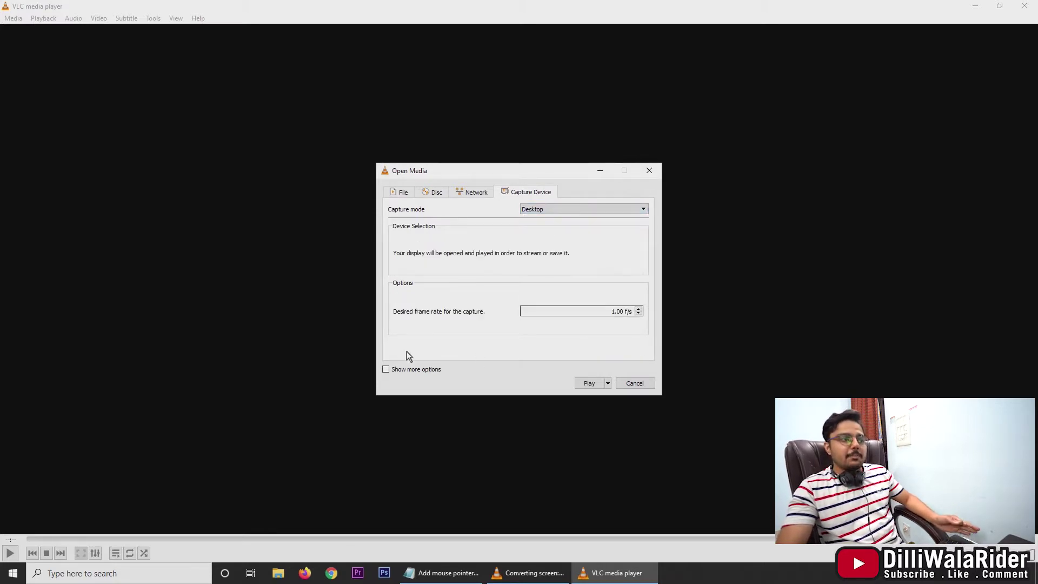
click(565, 313)
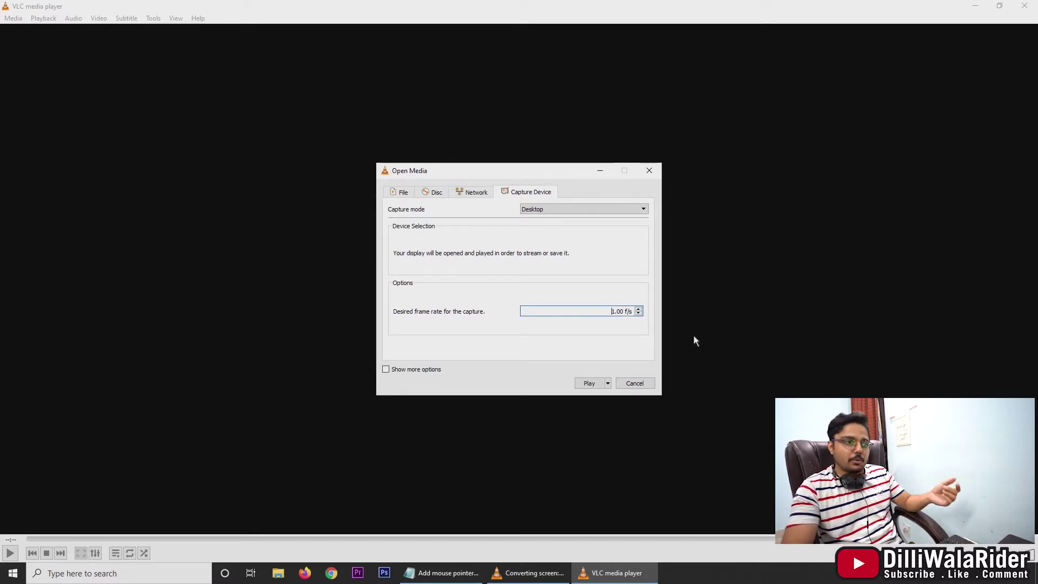
text(5)
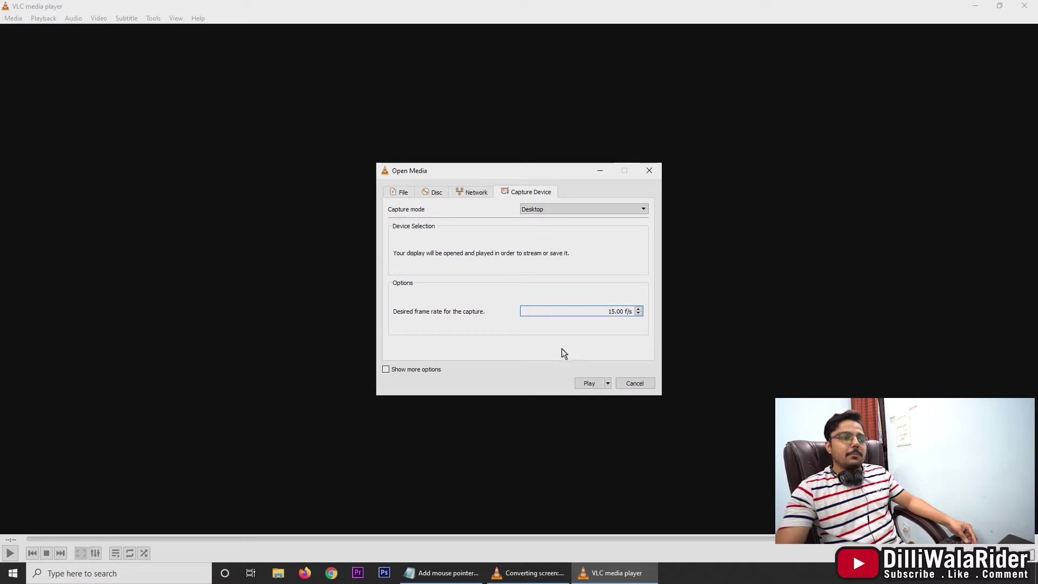
click(609, 383)
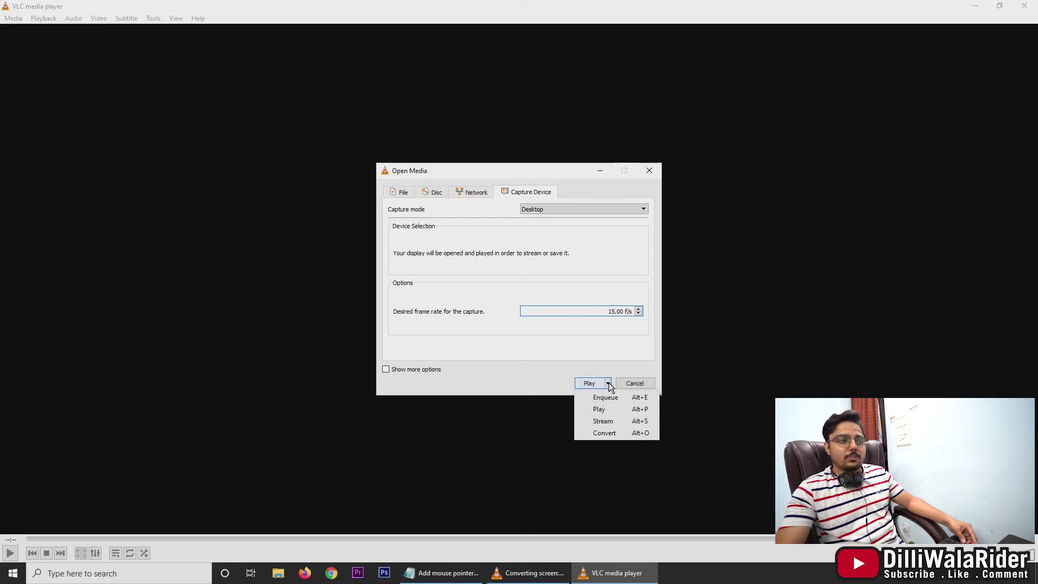
click(605, 433)
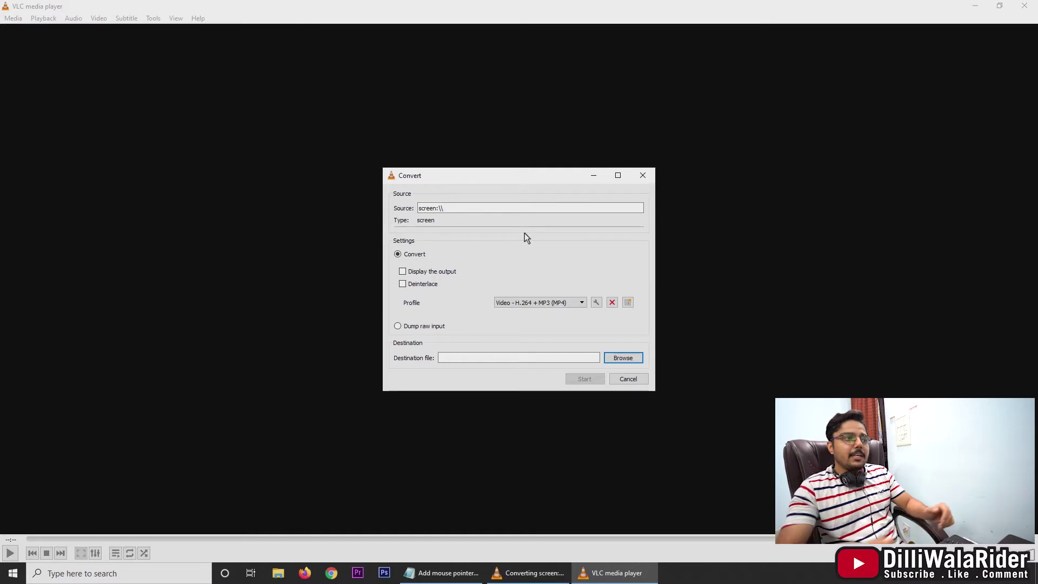
Step: Enable audio in the Video - H.264 + MP3 (MP4) profile and save the profile
click(582, 303)
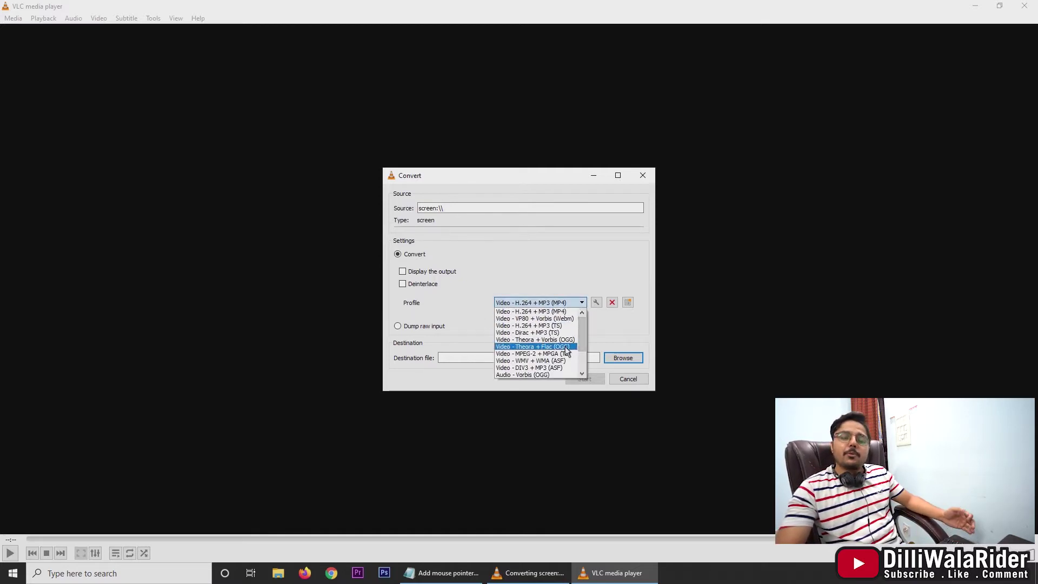
click(596, 303)
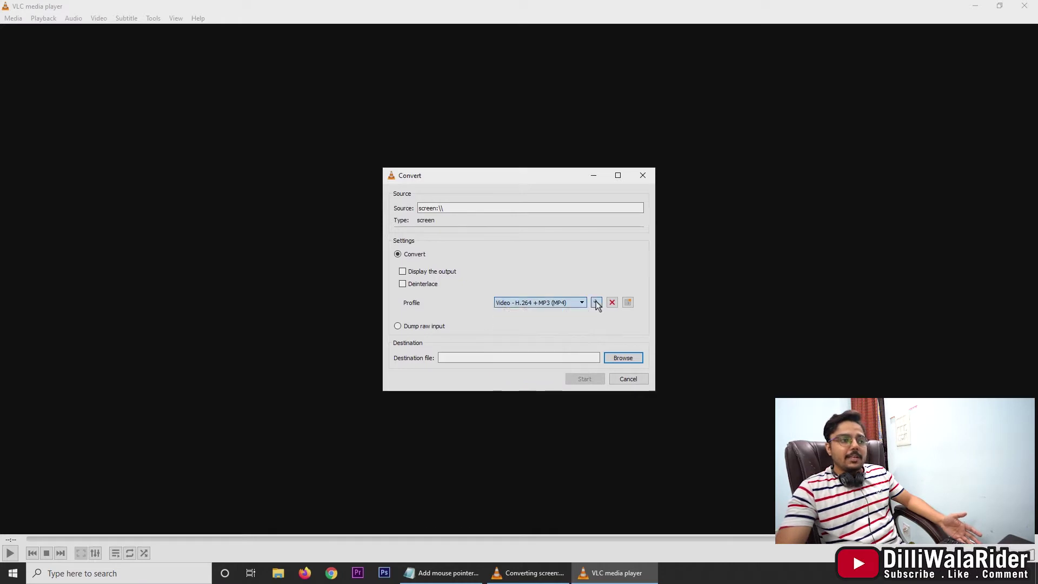
click(596, 303)
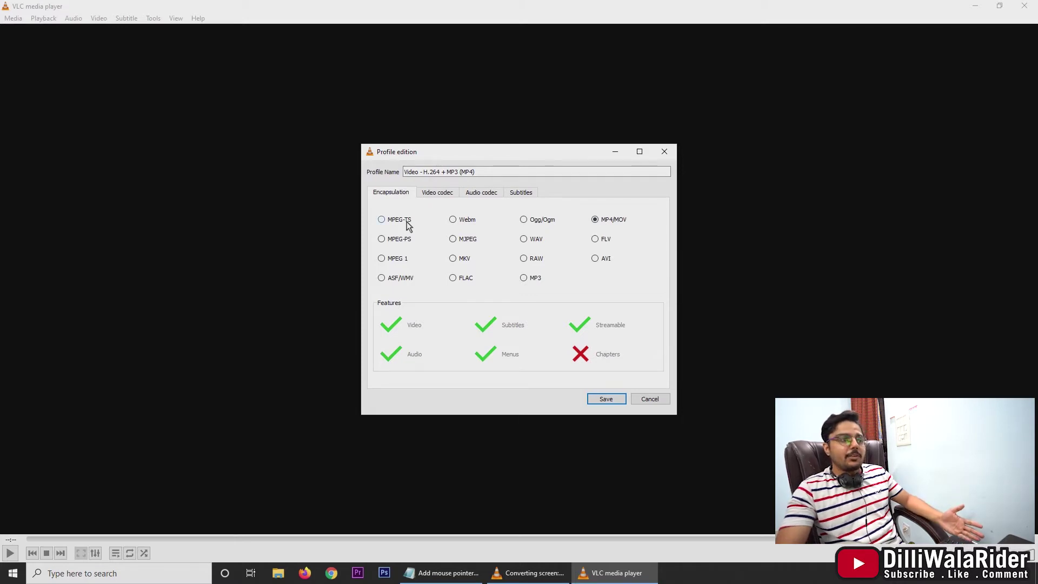
click(439, 196)
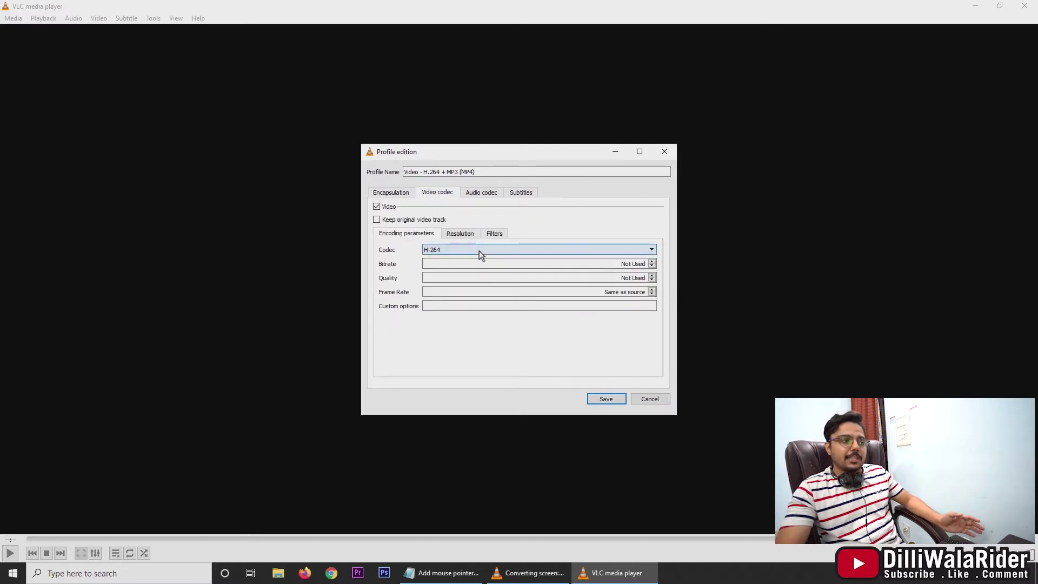
click(473, 195)
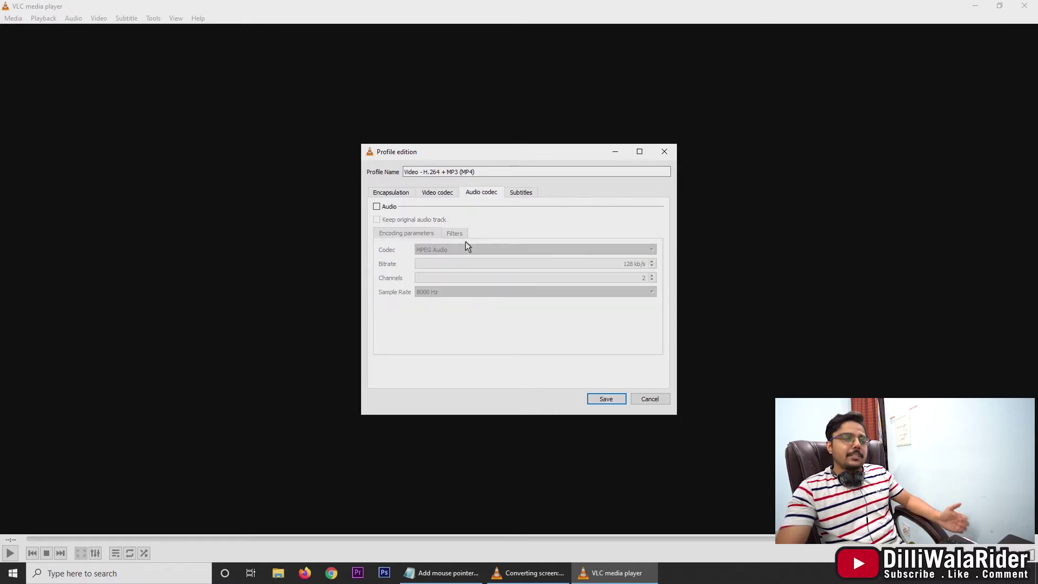
click(377, 207)
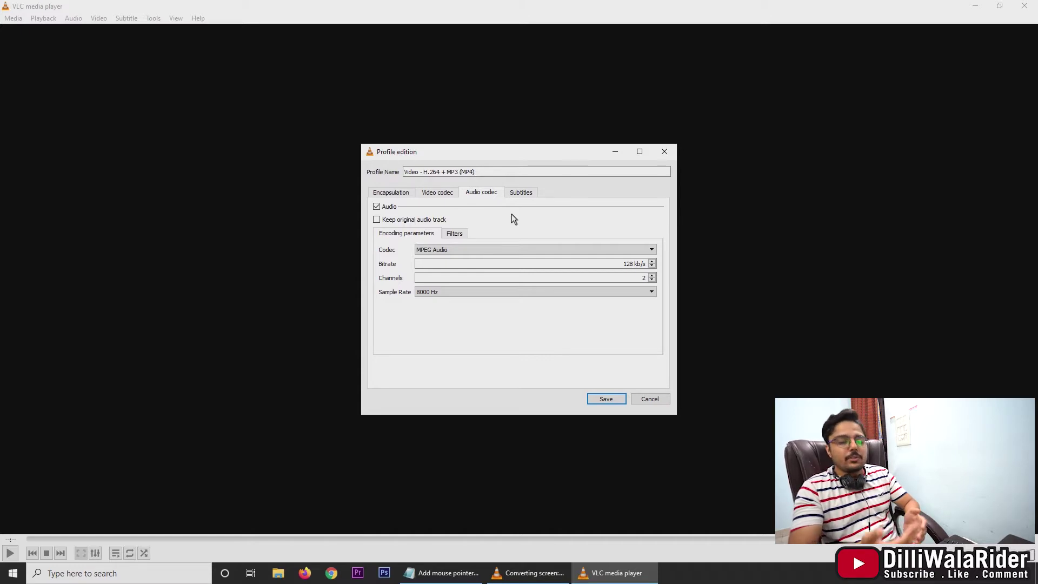
click(405, 195)
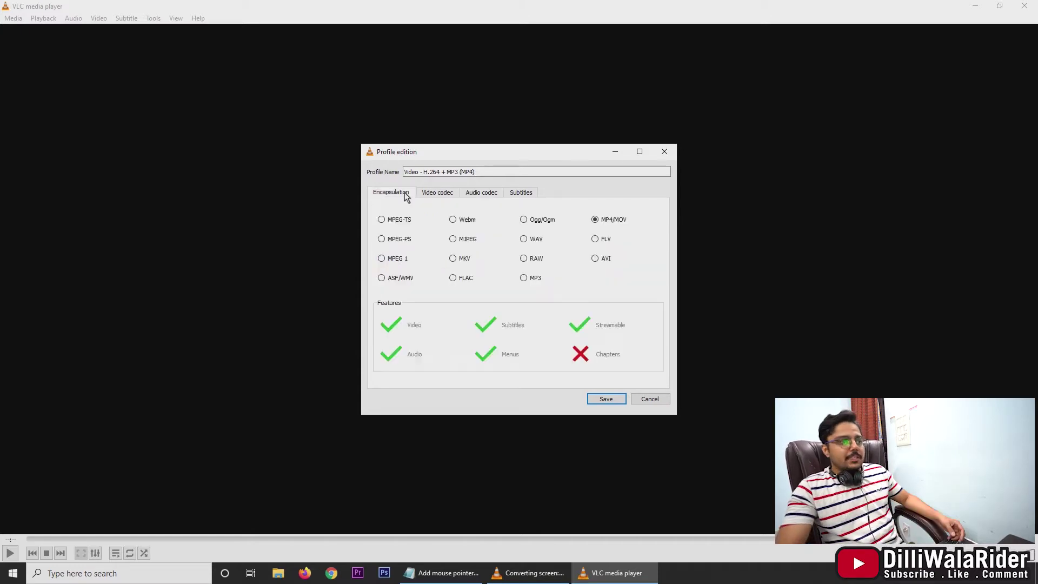
click(609, 400)
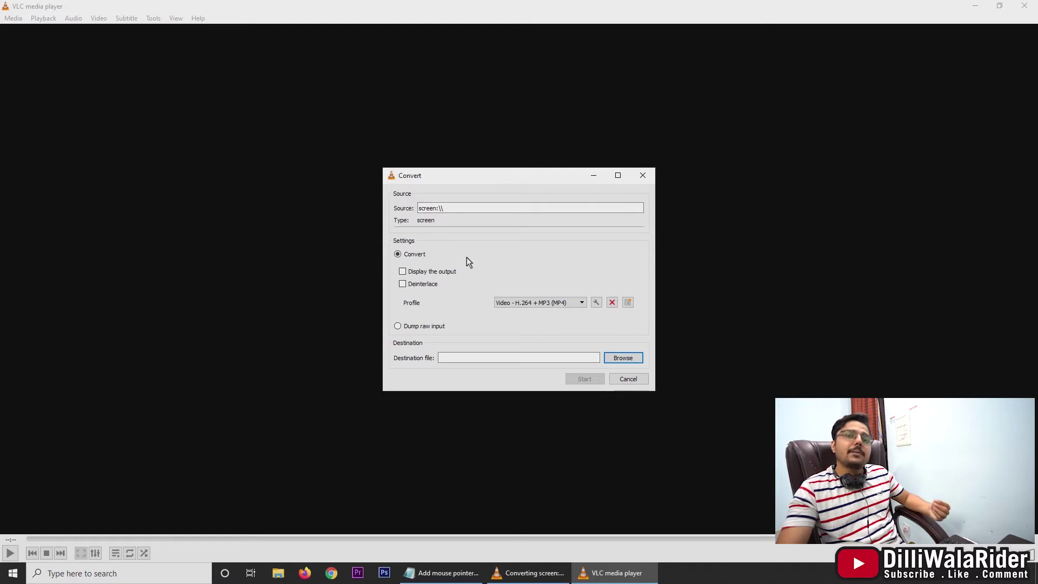
Step: Set the destination file to "Screen recording" on the Desktop and start the screen capture
click(622, 358)
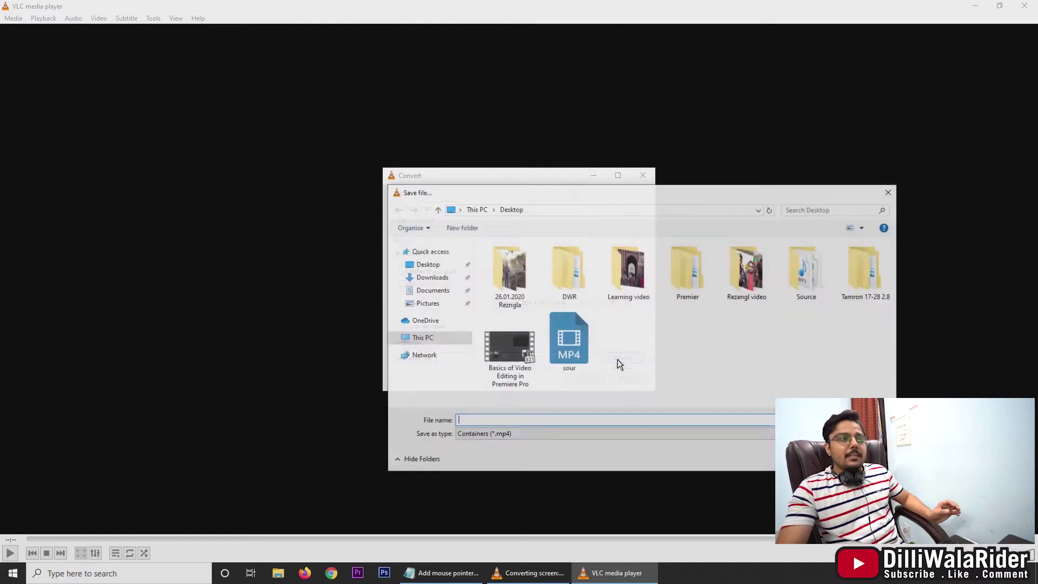
click(430, 268)
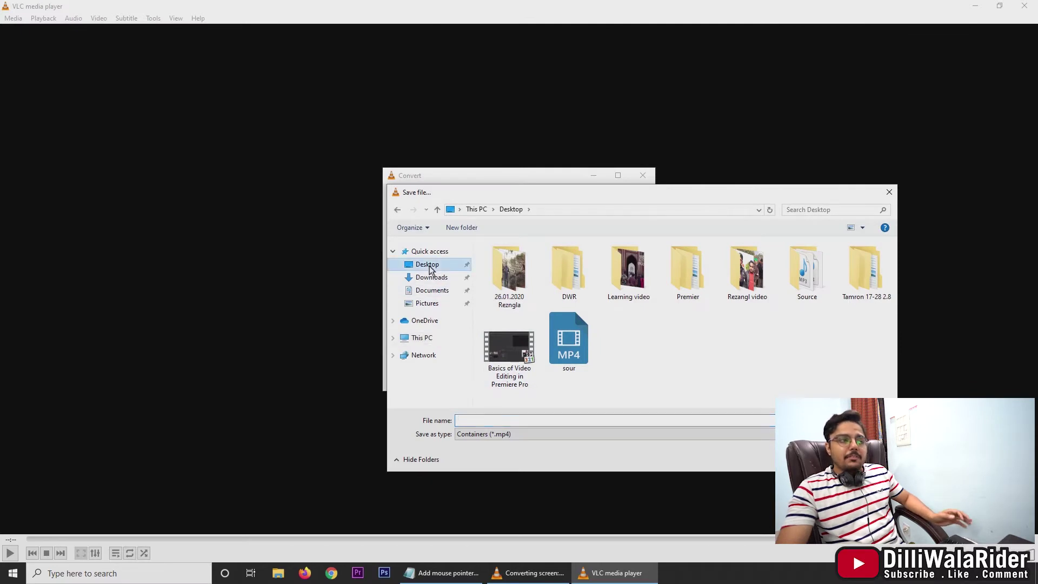
click(480, 420)
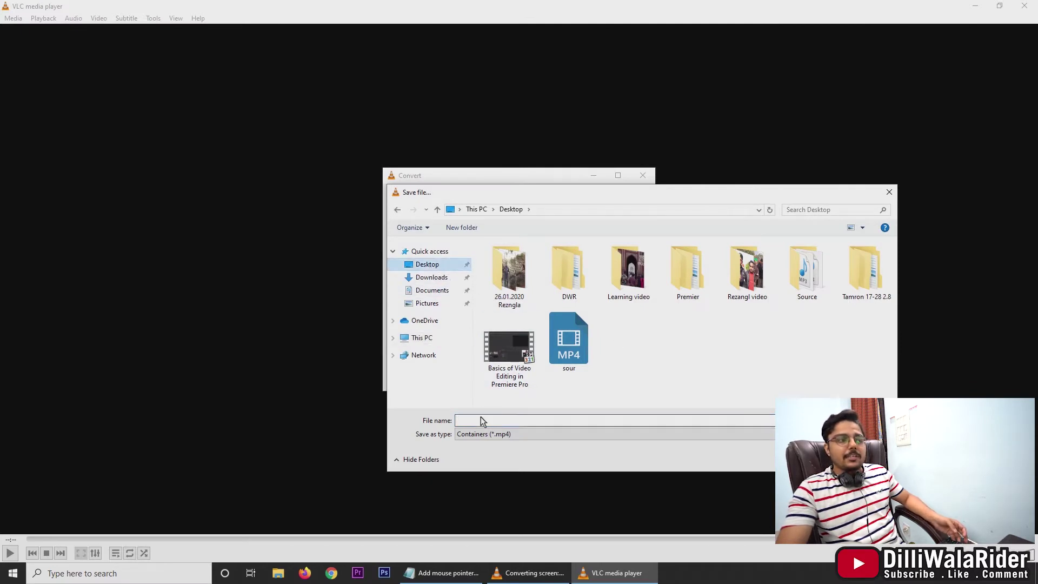
text(Screen recording)
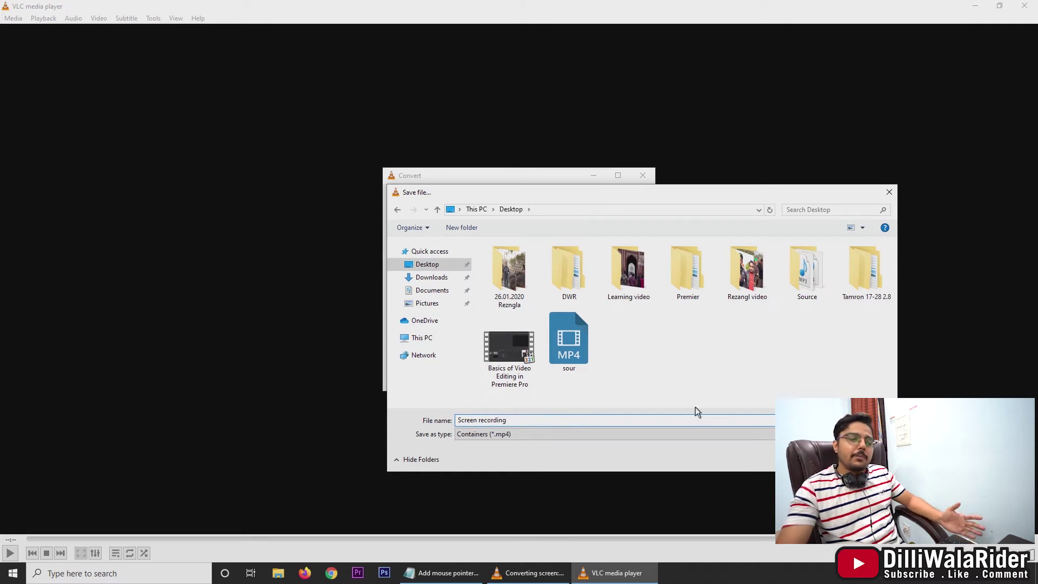
key(Return)
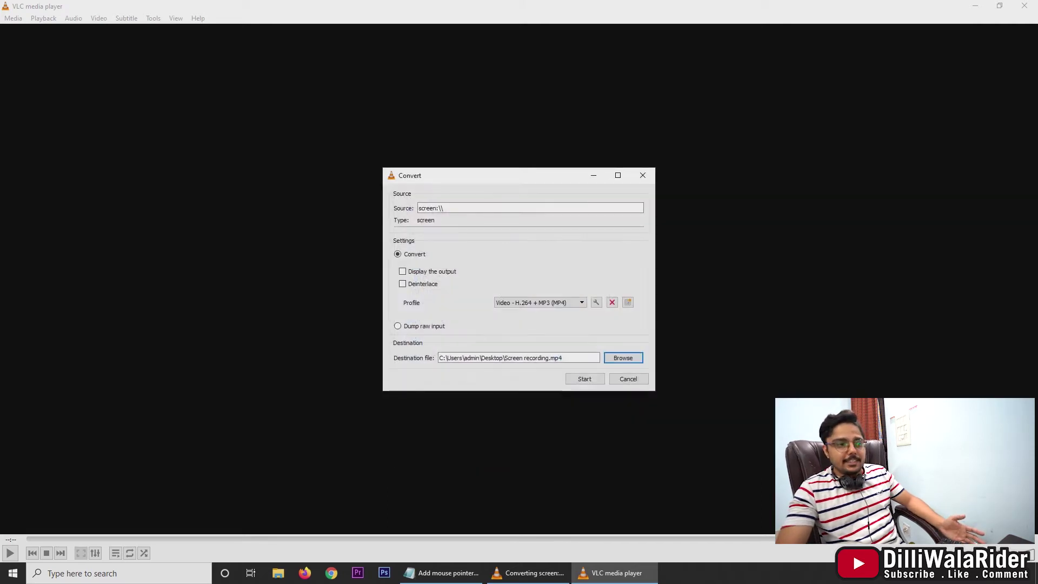
click(584, 379)
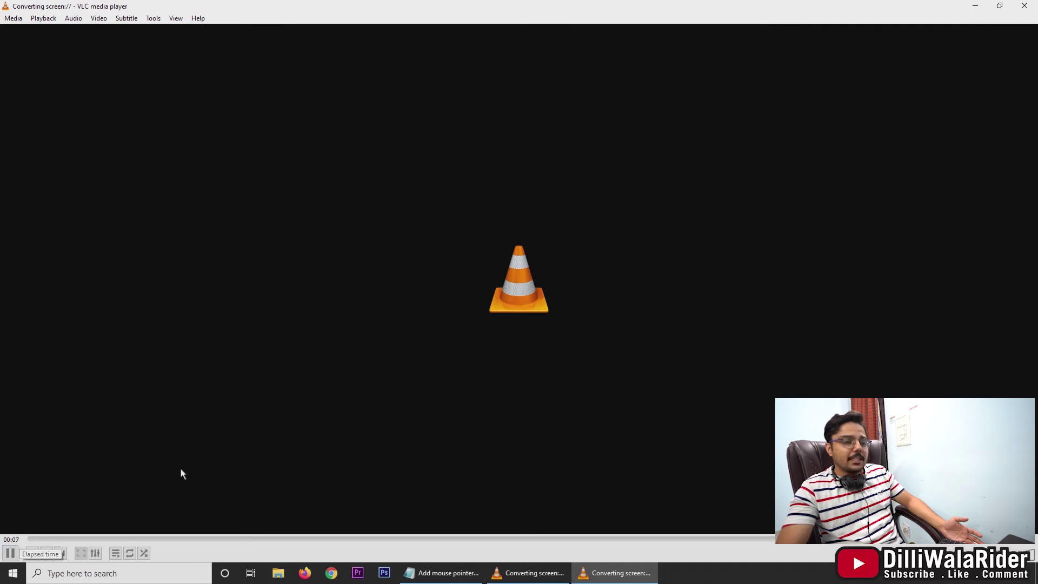
Step: Show the desktop, switch to Firefox and search the web for "dilliwalarider"
key(super+d)
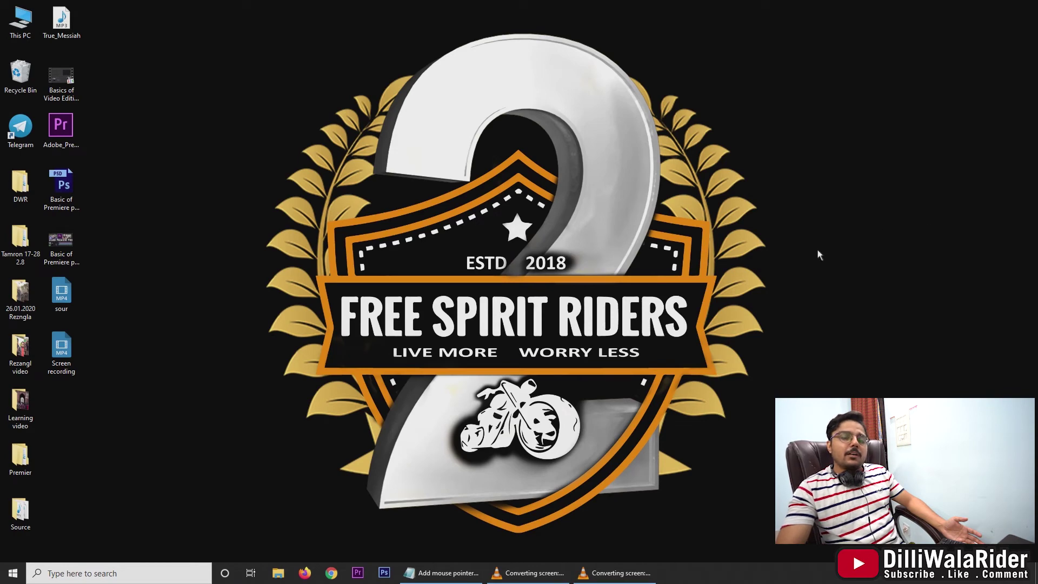
click(305, 572)
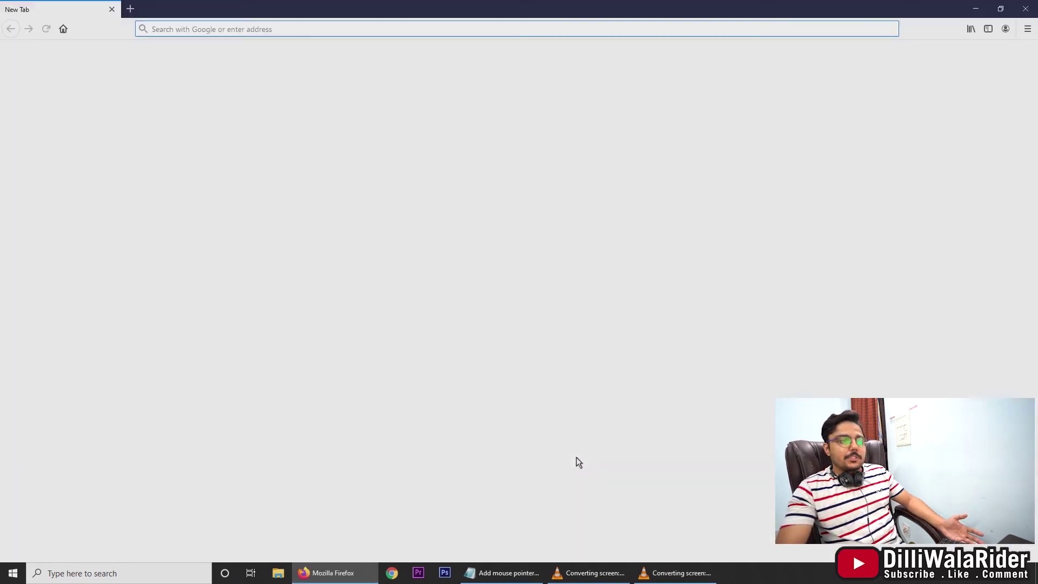
click(312, 34)
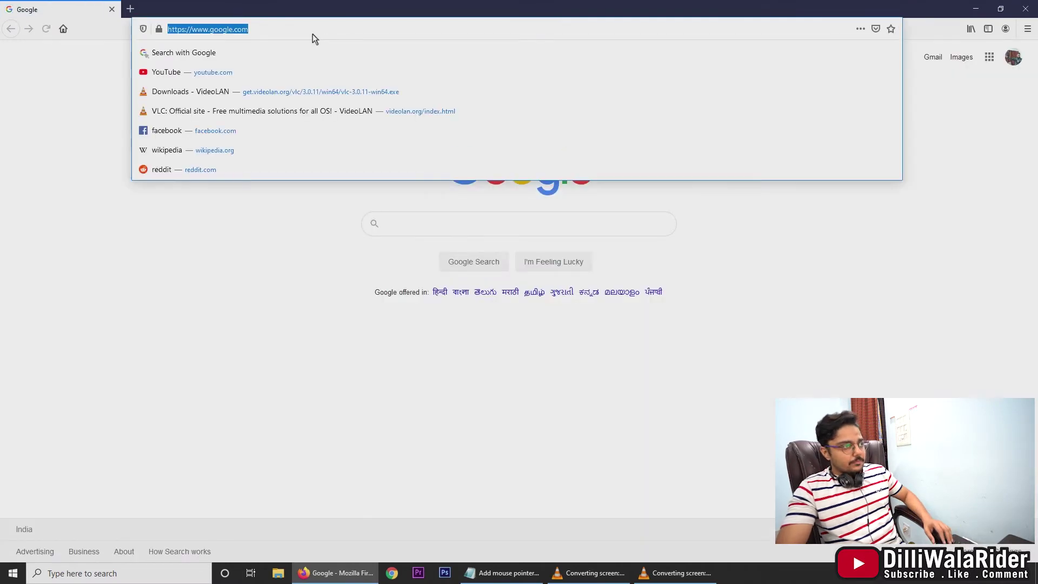
text(dilliwal)
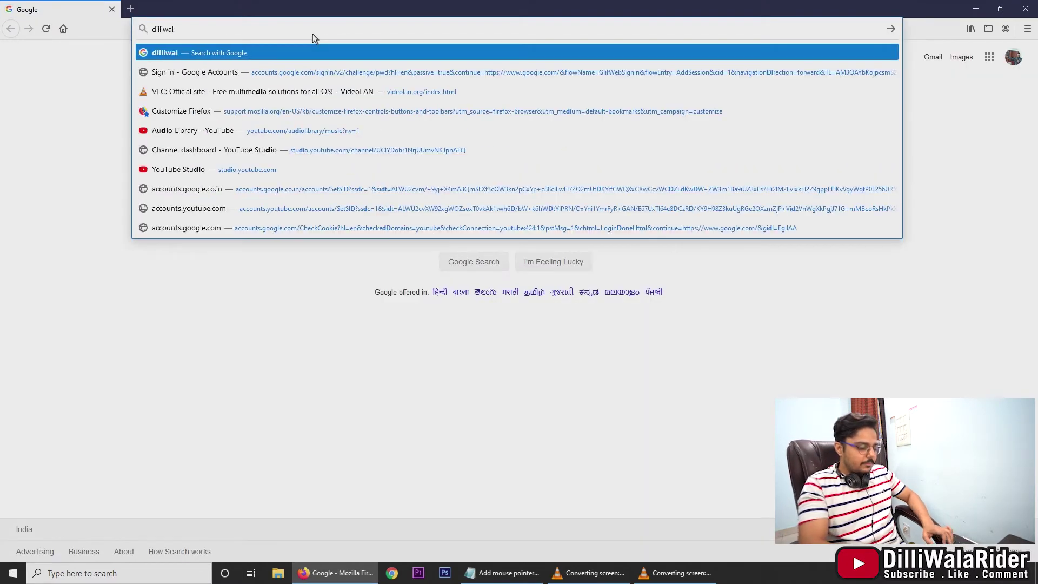
text(arider)
key(Return)
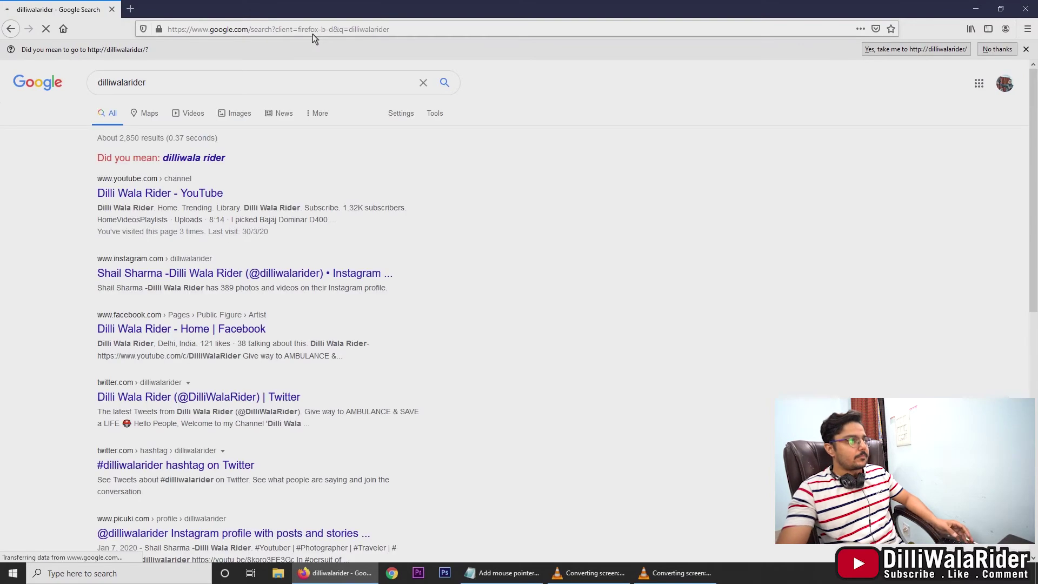
Step: Open the Dilli Wala Rider YouTube channel from the results and browse its uploaded videos
click(168, 199)
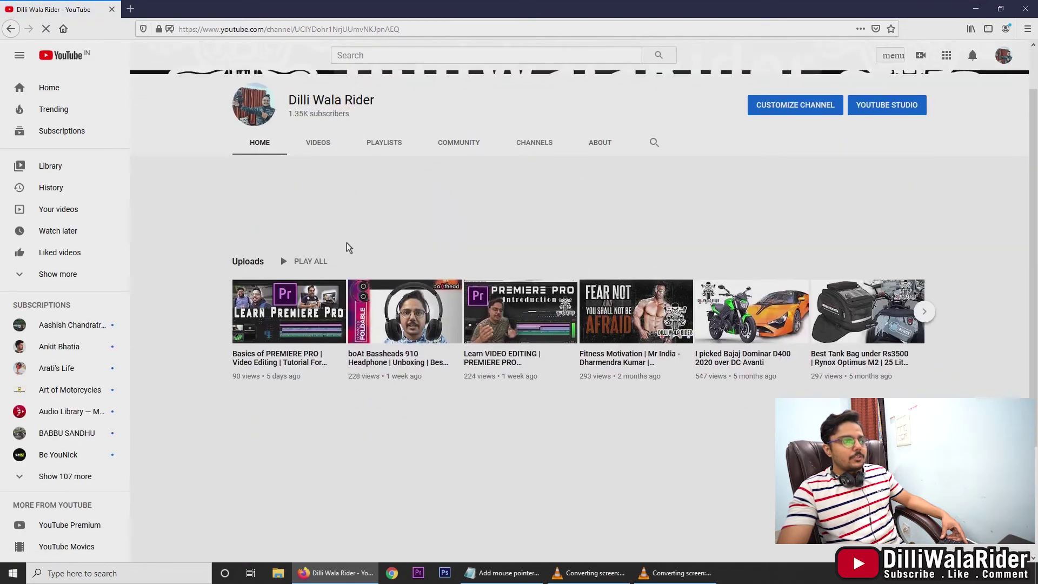
click(317, 231)
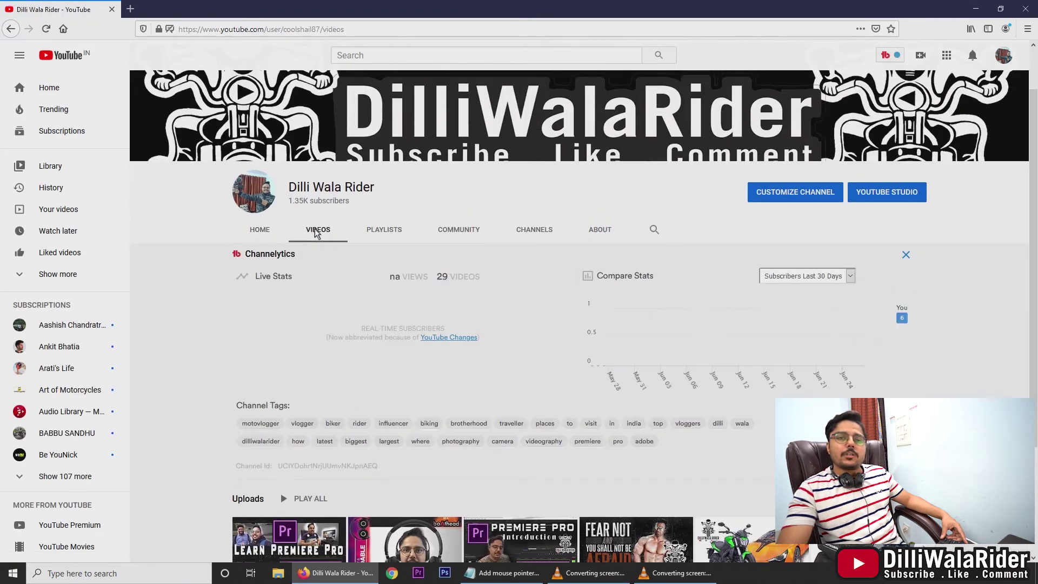
scroll(577, 381, down, 5)
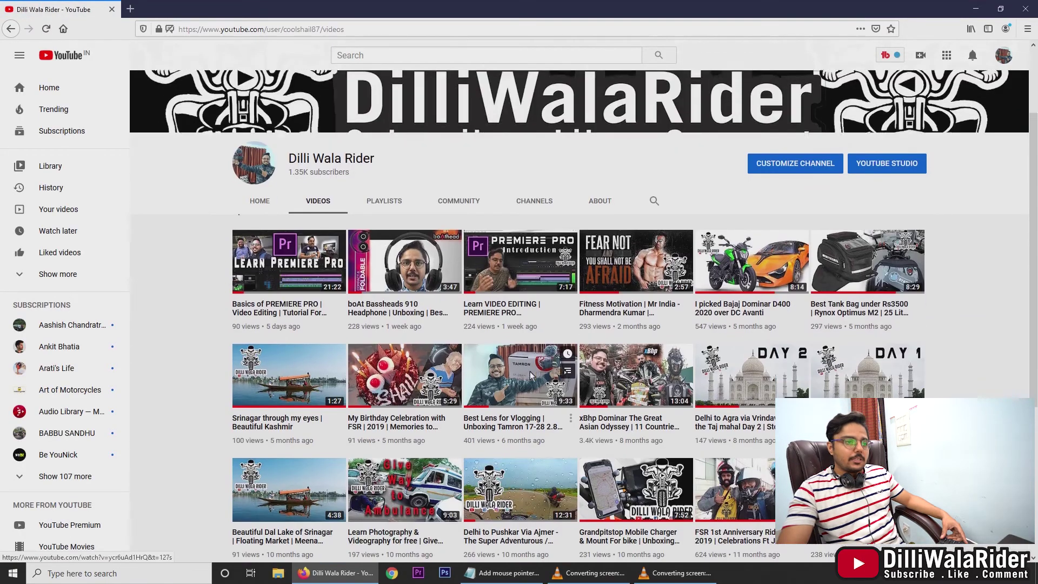
Step: Return to the VLC window that is converting the screen and close it to end the recording
key(alt+Tab)
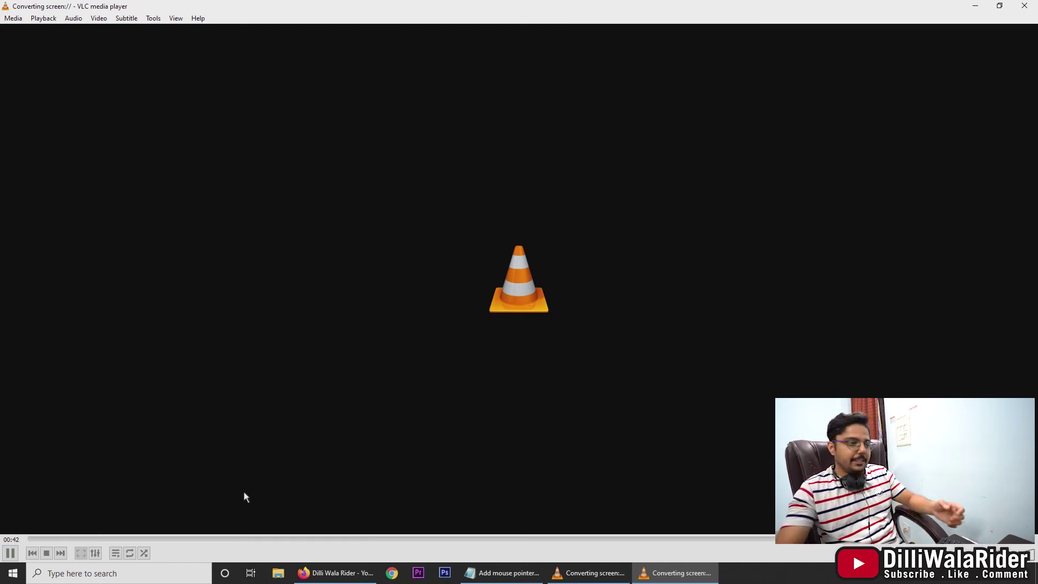
key(alt+Tab)
key(super+a)
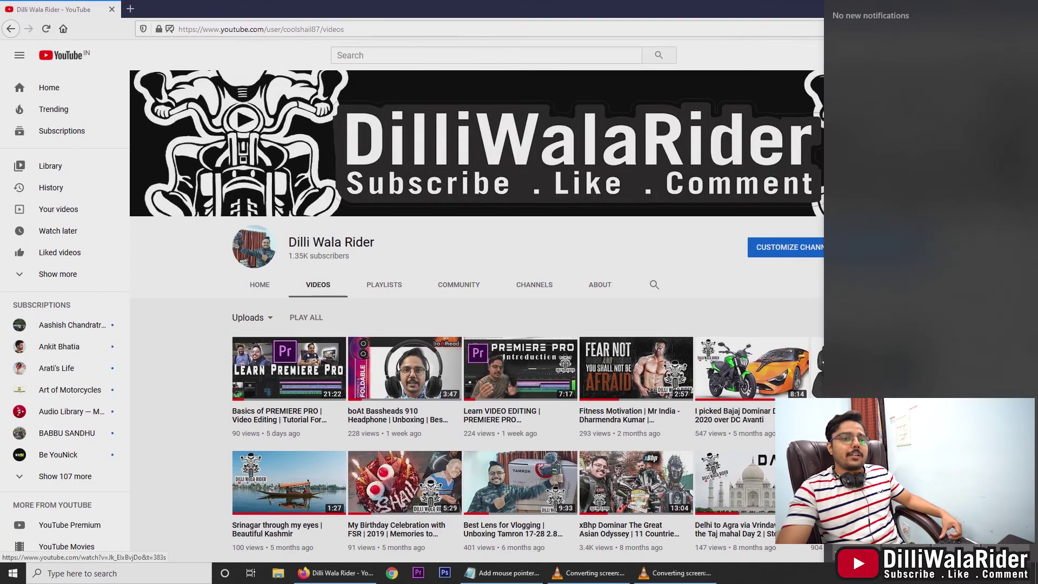
key(super+d)
click(682, 575)
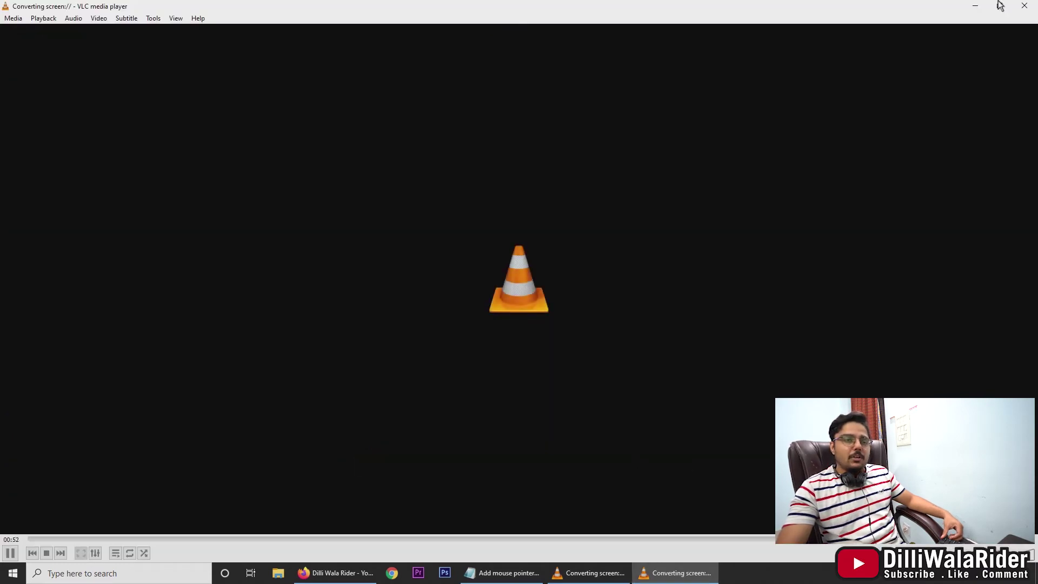
click(1024, 6)
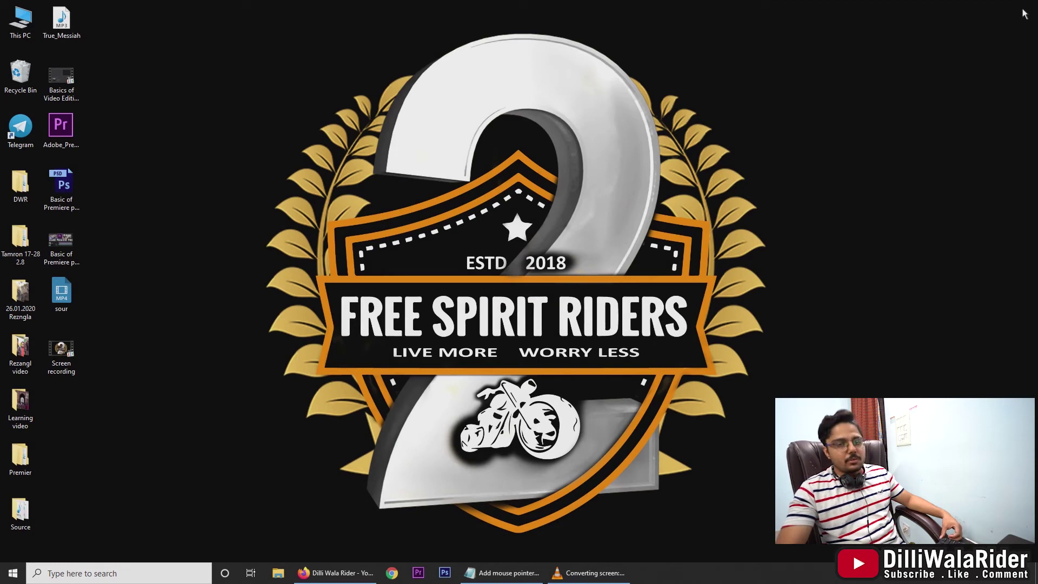
Step: Open the "Screen recording" video file from the desktop to play it back
click(62, 354)
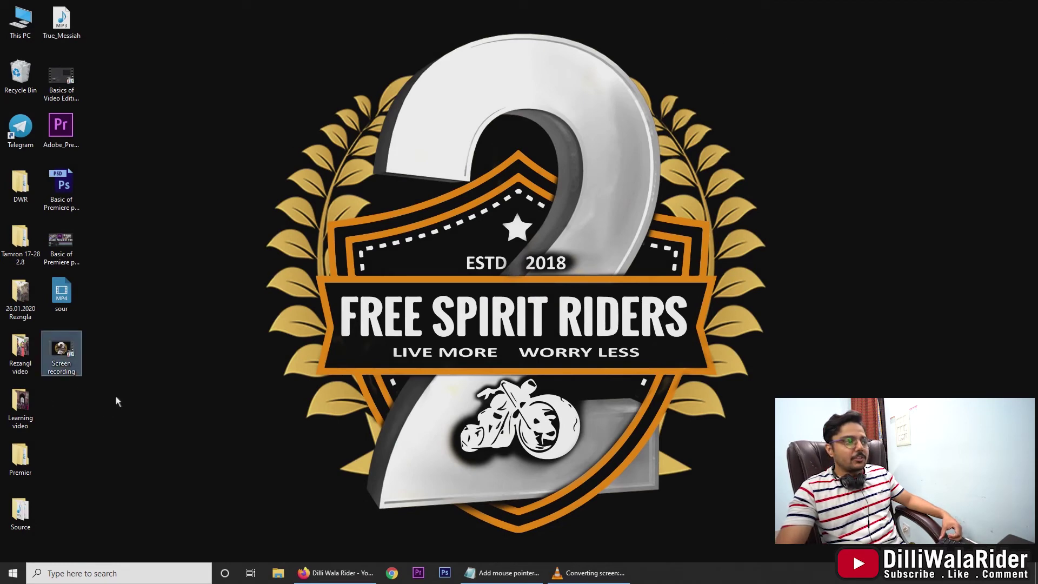
mouse_move(64, 368)
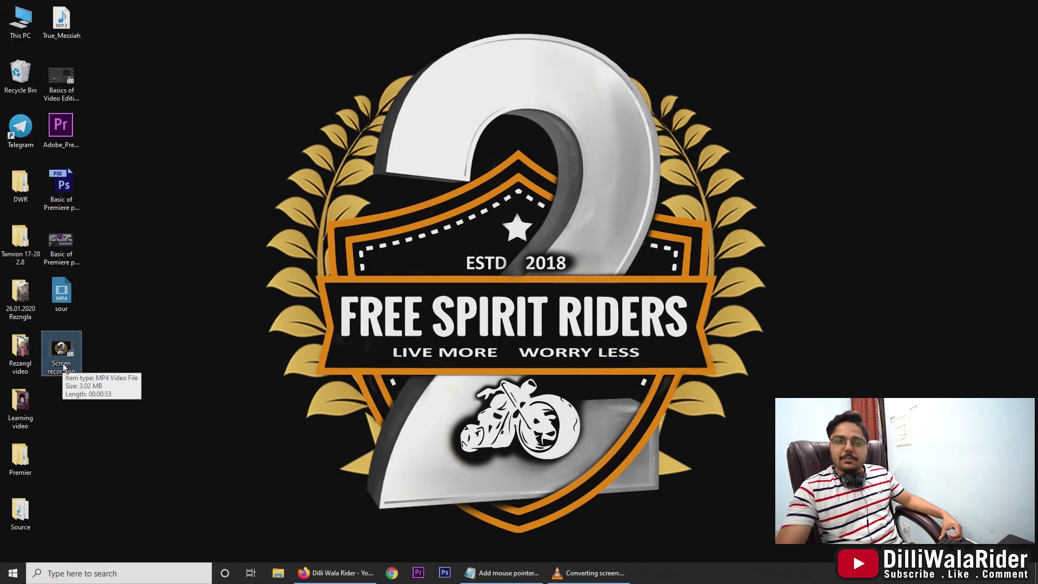
double_click(63, 367)
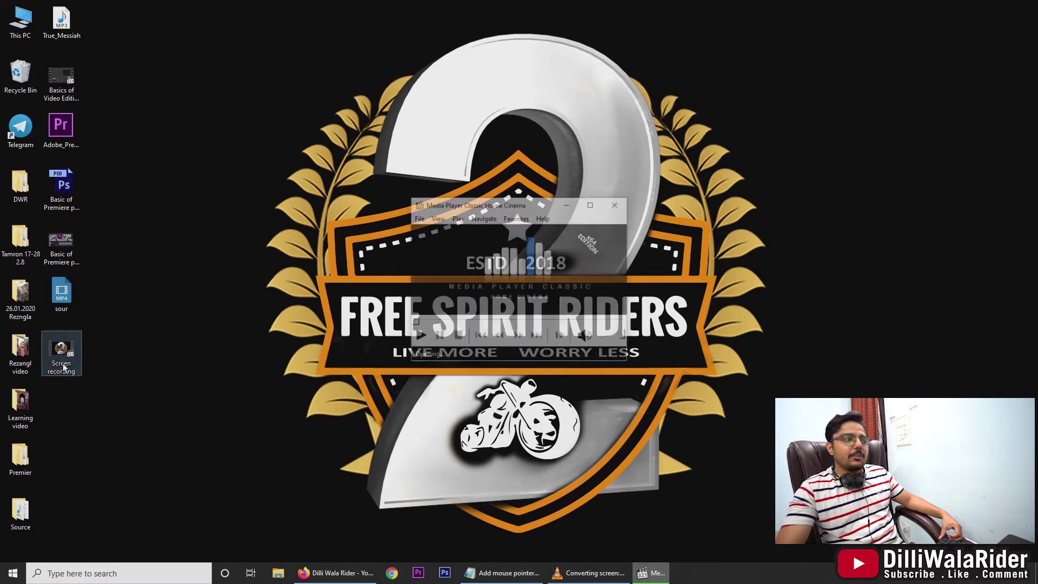